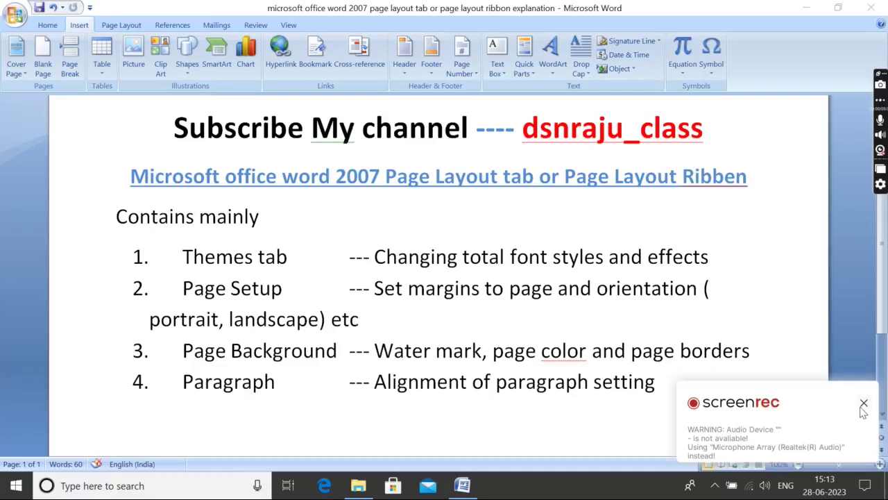
Step: Highlight parts of the title, including the words 'Page Layout', then deselect them
left_click(863, 404)
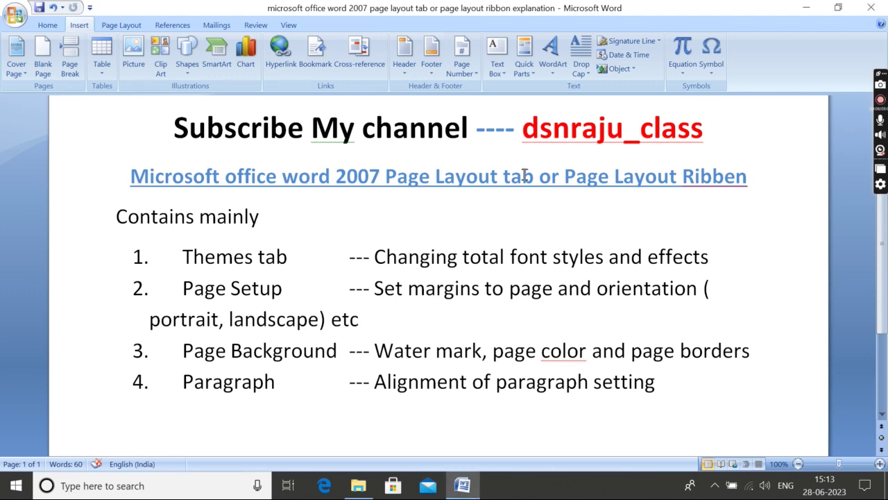
left_click_drag(533, 179, 704, 173)
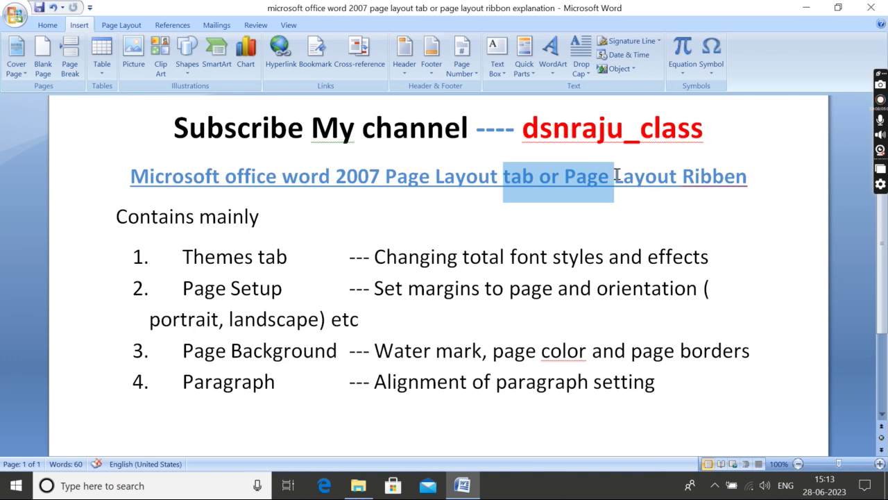
left_click(420, 177)
left_click(386, 177)
left_click_drag(385, 173, 768, 179)
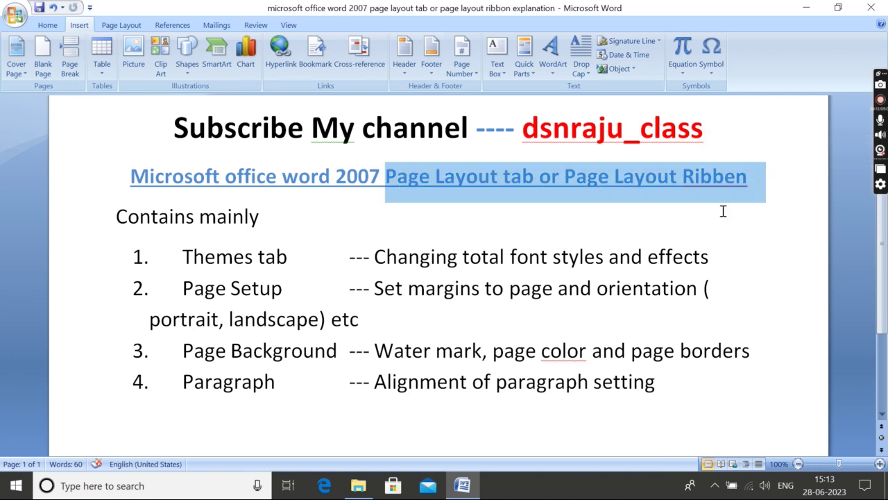
left_click(425, 218)
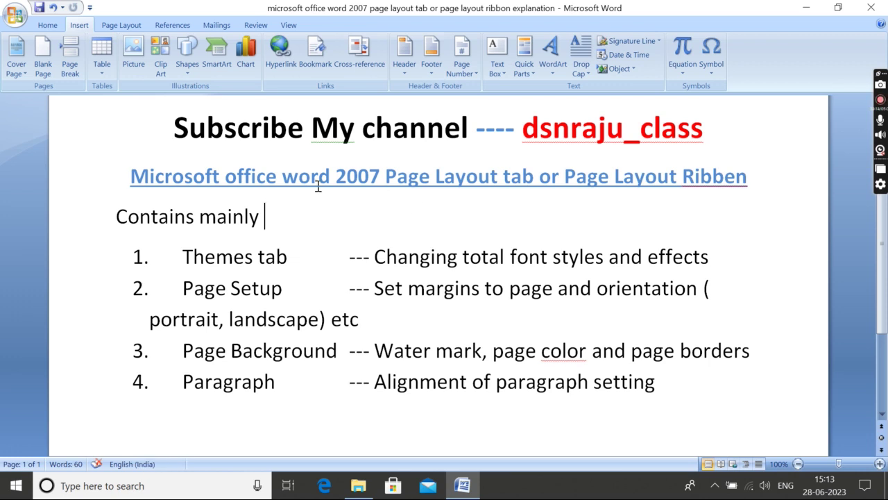
Step: Highlight the channel name, 'Page Layout' in the title, and the 'Contains mainly' line
scroll(238, 193, "up", 2)
left_click_drag(165, 193, 685, 196)
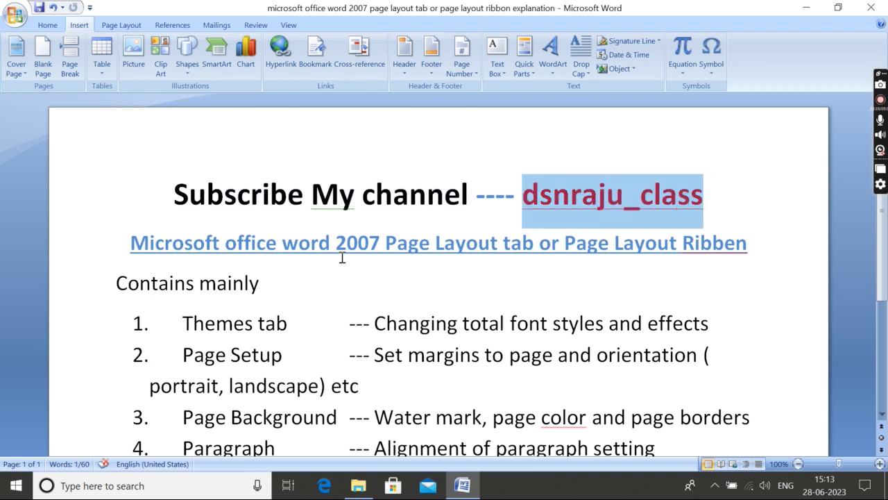
scroll(340, 257, "down", 1)
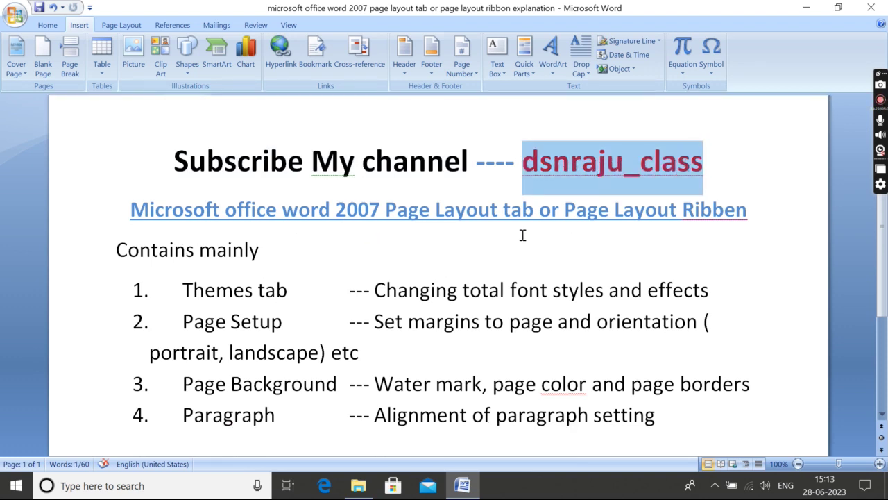
left_click_drag(386, 209, 528, 211)
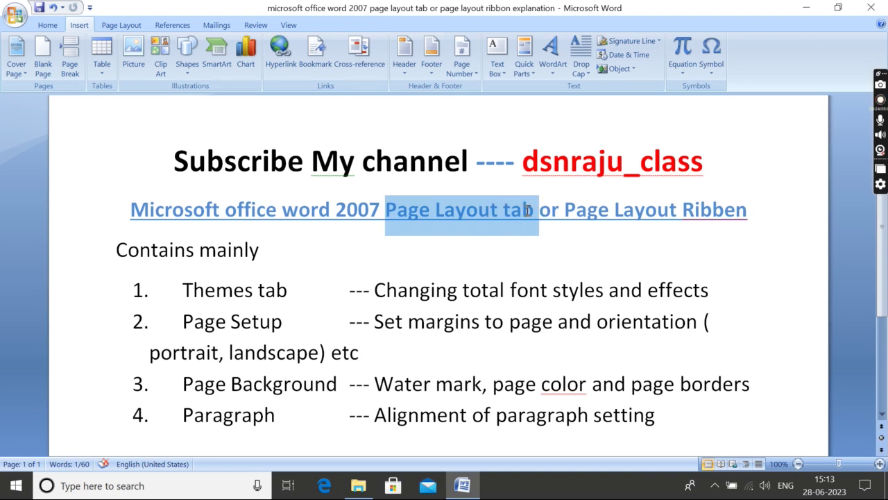
left_click(492, 257)
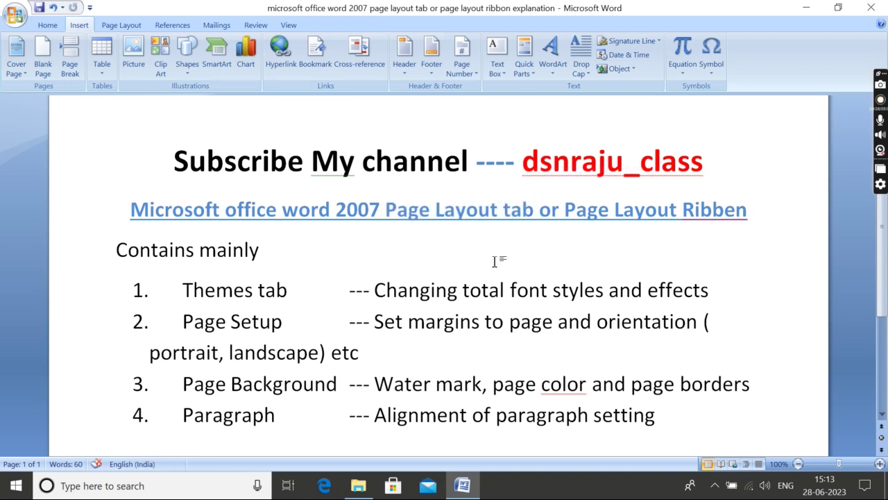
left_click_drag(111, 254, 324, 254)
left_click(316, 320)
Step: Highlight the Themes and Page Setup items and their descriptions in the list
left_click_drag(183, 290, 280, 293)
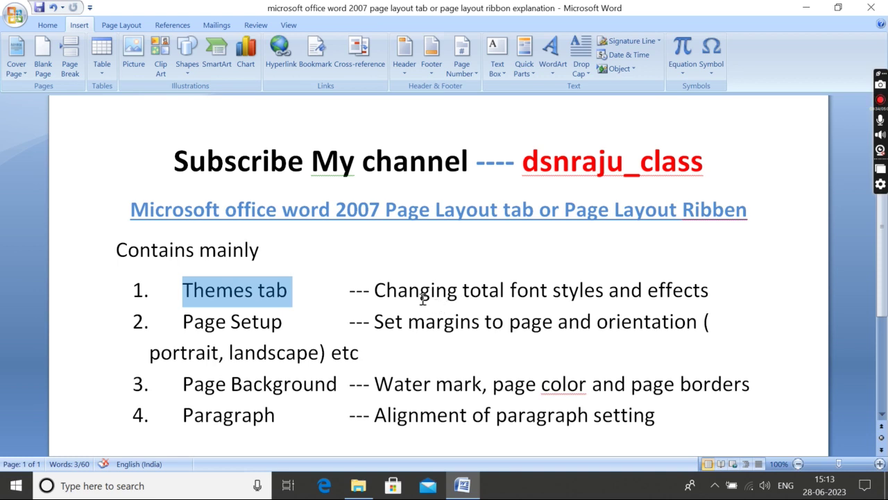
left_click_drag(376, 292, 673, 296)
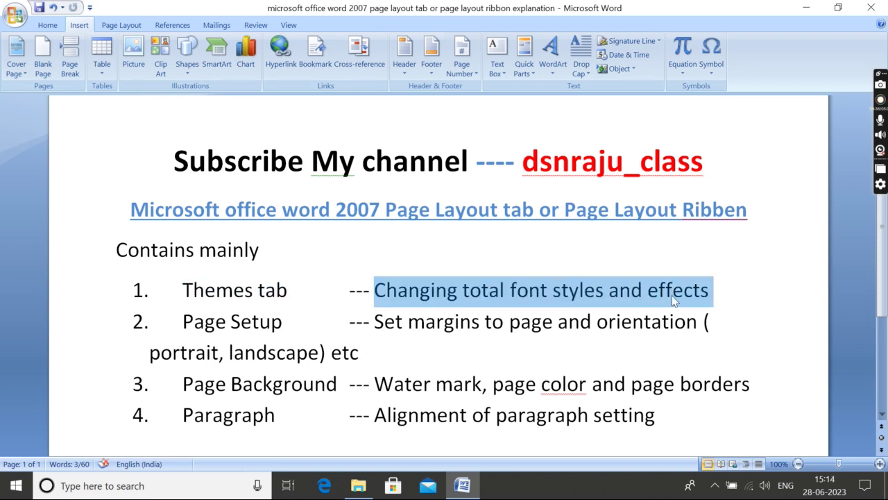
left_click_drag(182, 321, 283, 321)
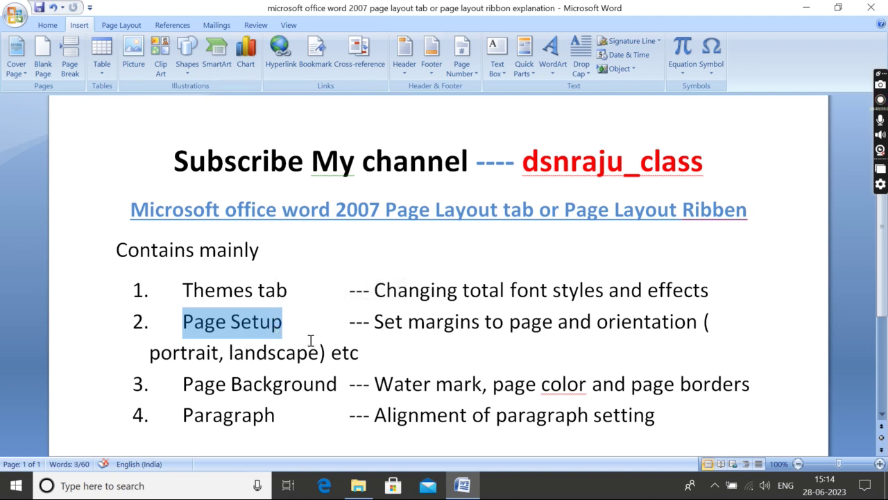
mouse_move(369, 324)
left_mouse_down()
mouse_move(567, 330)
mouse_move(545, 327)
left_mouse_up()
left_click(596, 323)
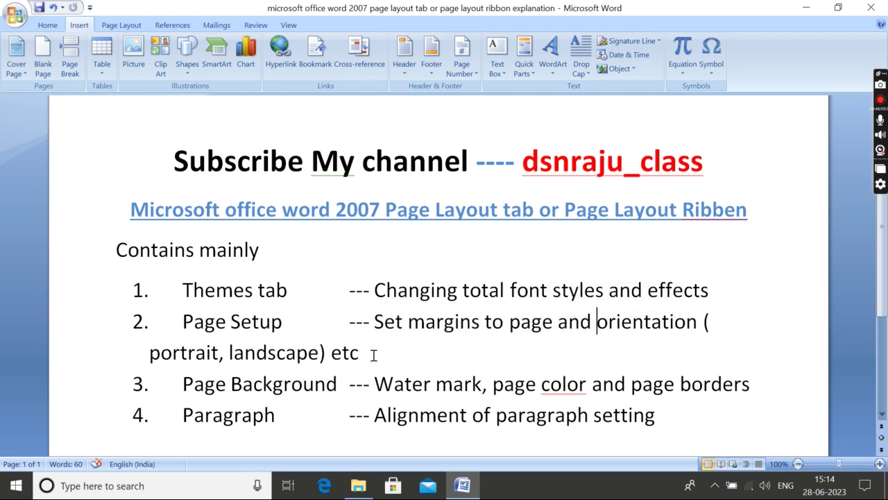
Step: Highlight the Page Background description and the Paragraph alignment item
scroll(386, 349, "down", 1)
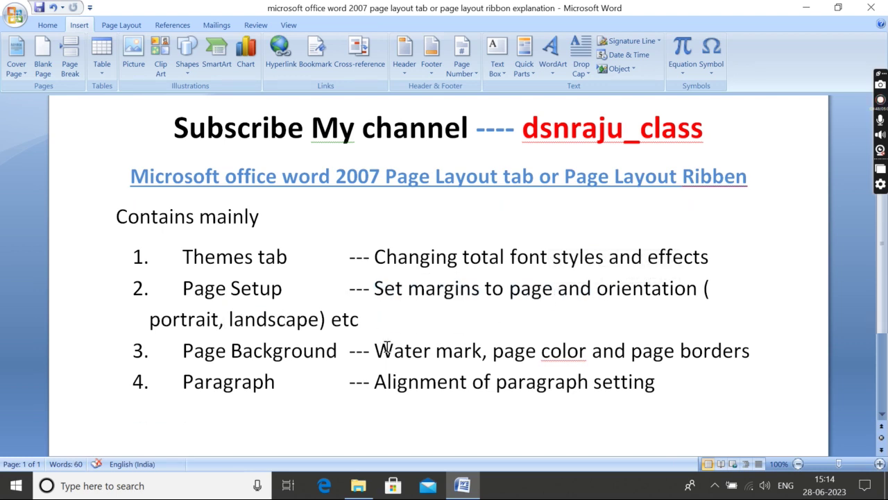
left_click_drag(183, 351, 726, 363)
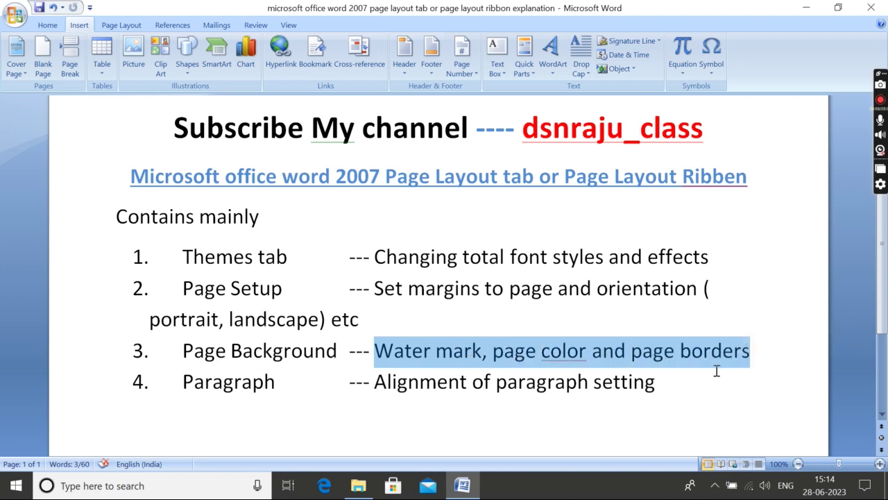
left_click_drag(183, 381, 264, 382)
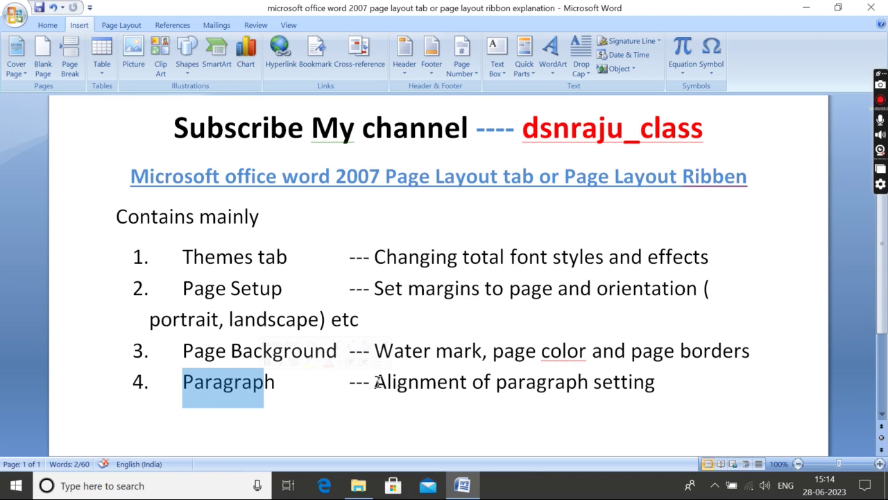
left_click_drag(376, 383, 611, 400)
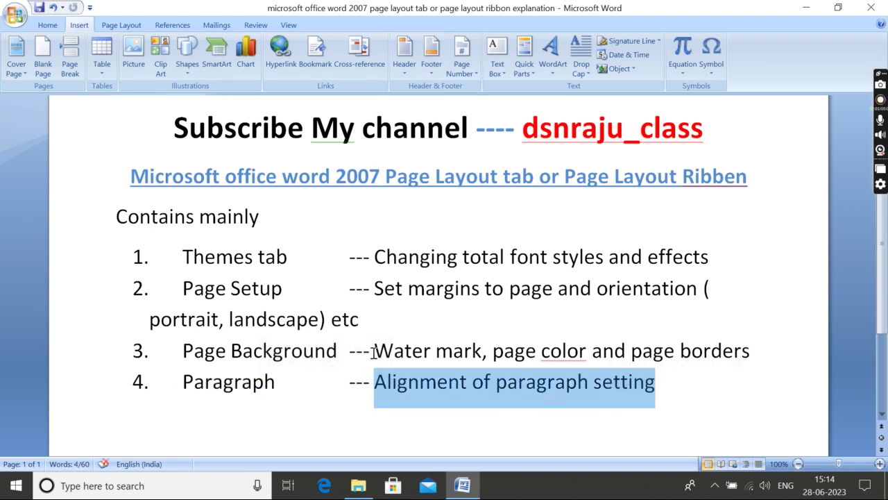
scroll(374, 351, "up", 2)
scroll(374, 350, "down", 2)
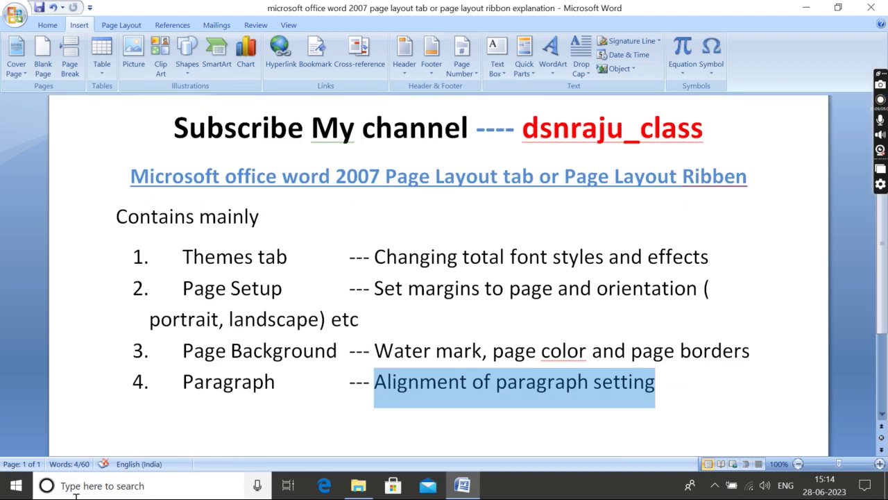
Step: Launch Word 2007 via Windows search 'winw' and browse the Home, Insert and Page Layout commands
left_click(95, 485)
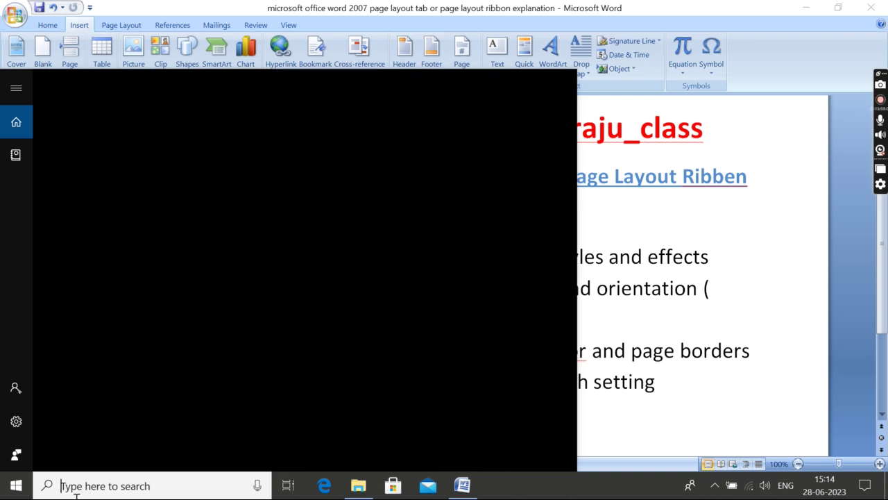
type("winw")
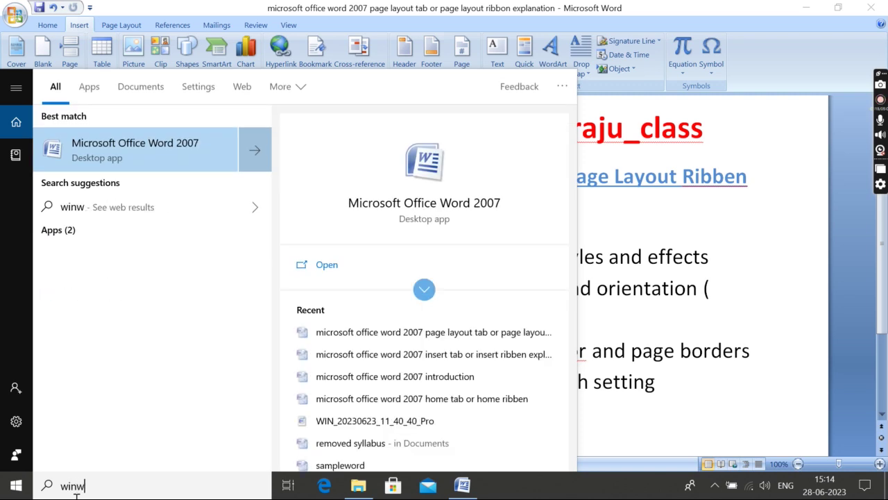
left_click(160, 159)
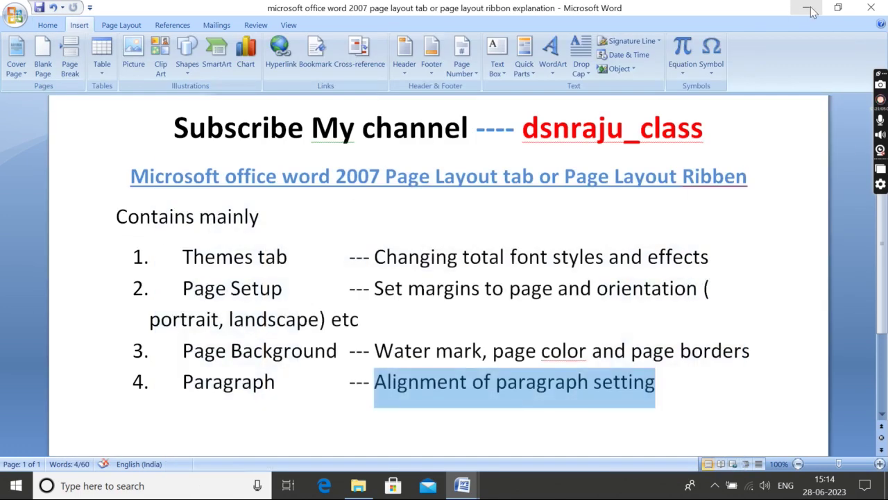
left_click(48, 27)
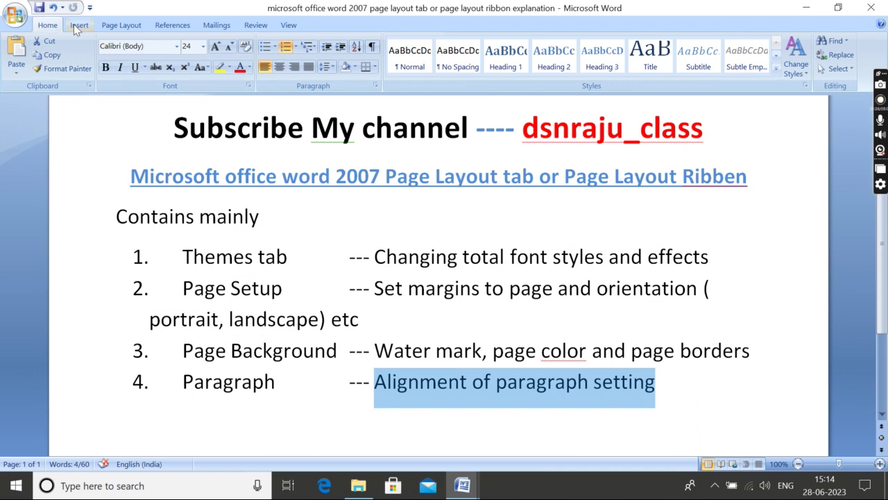
left_click(76, 27)
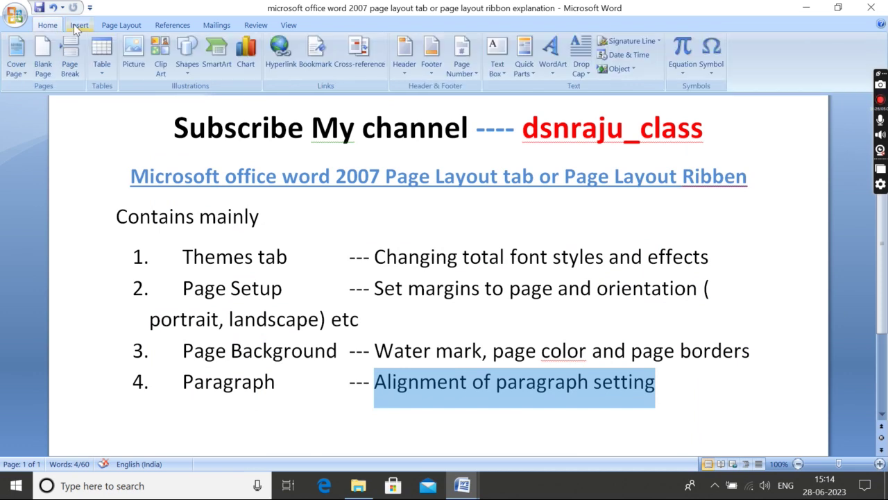
left_click(115, 29)
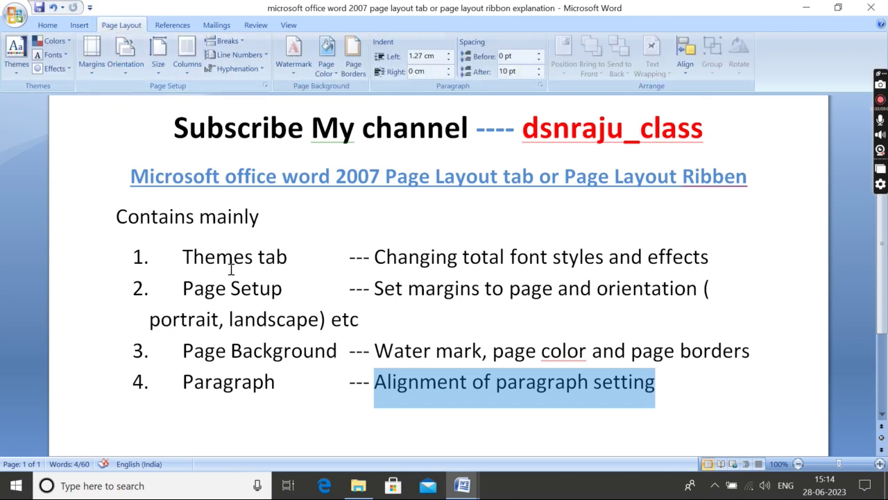
Step: Try the Flow theme with Office Classic 2 fonts, then undo both changes
left_click_drag(184, 255, 304, 259)
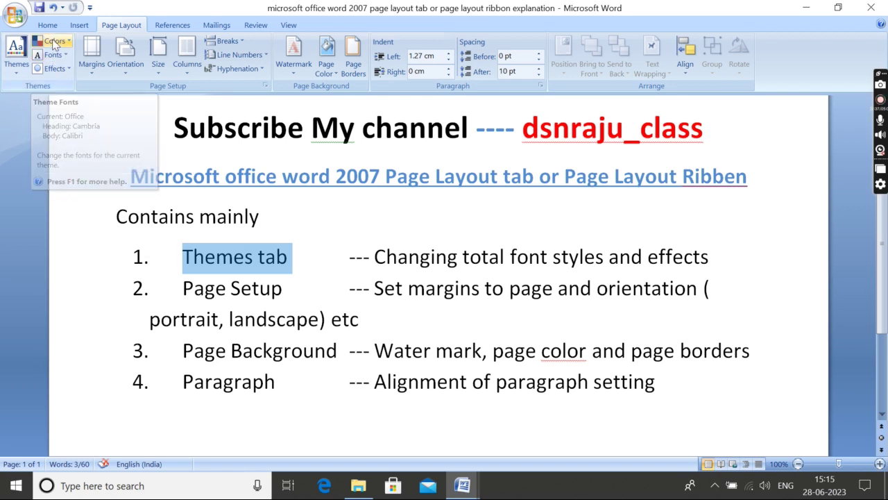
left_click(25, 58)
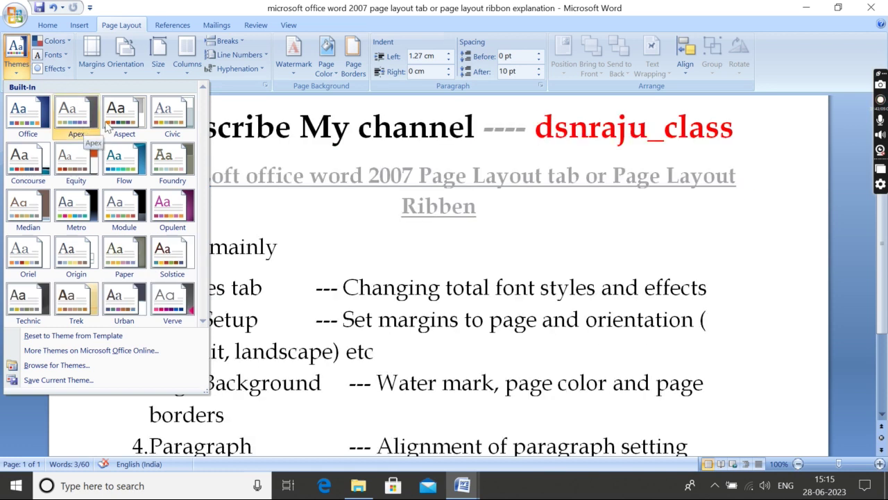
left_click(113, 166)
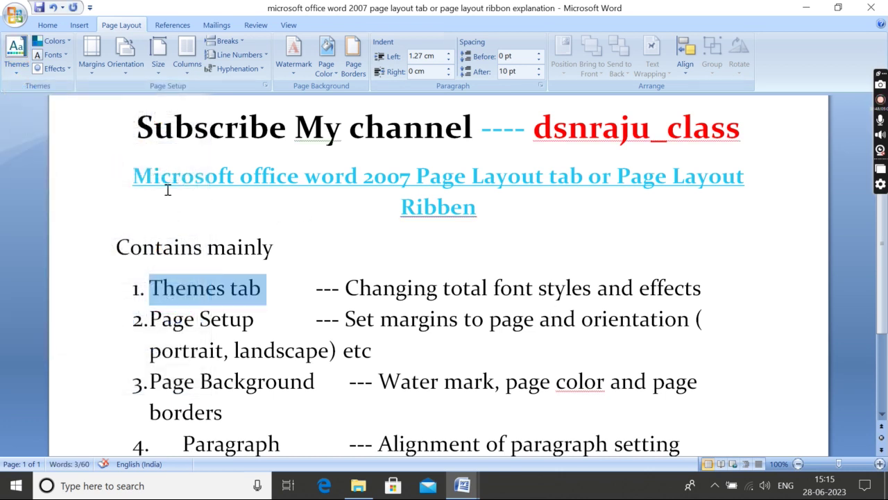
left_click(62, 57)
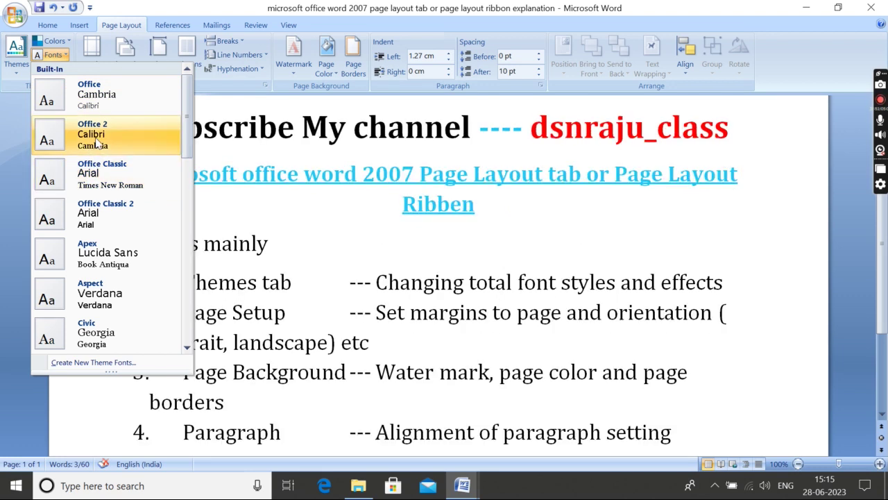
left_click(95, 216)
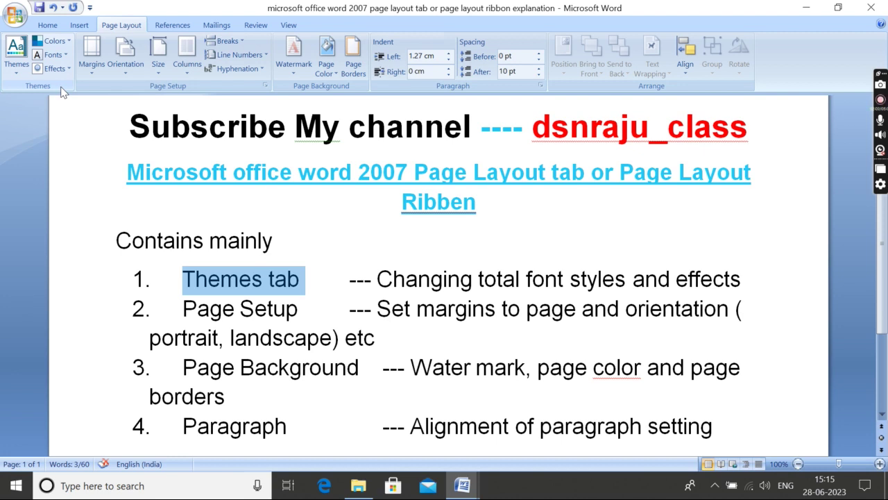
key("ctrl+z")
key("ctrl+z")
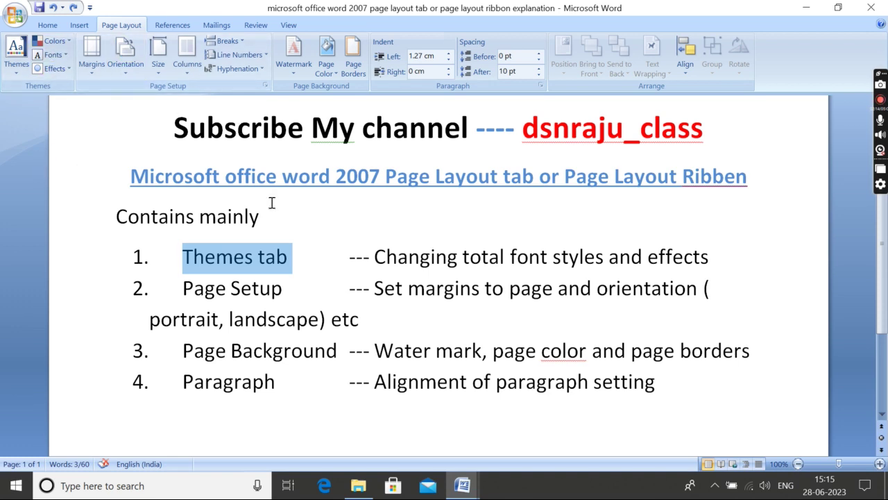
Step: Select 'Page Setup' in item 2 and switch the page to portrait, then back to landscape
left_click(224, 284)
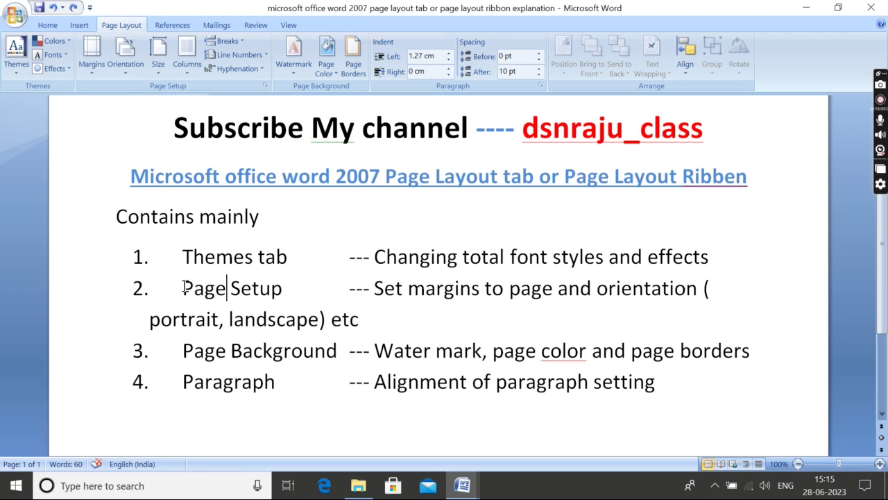
left_click_drag(184, 288, 264, 288)
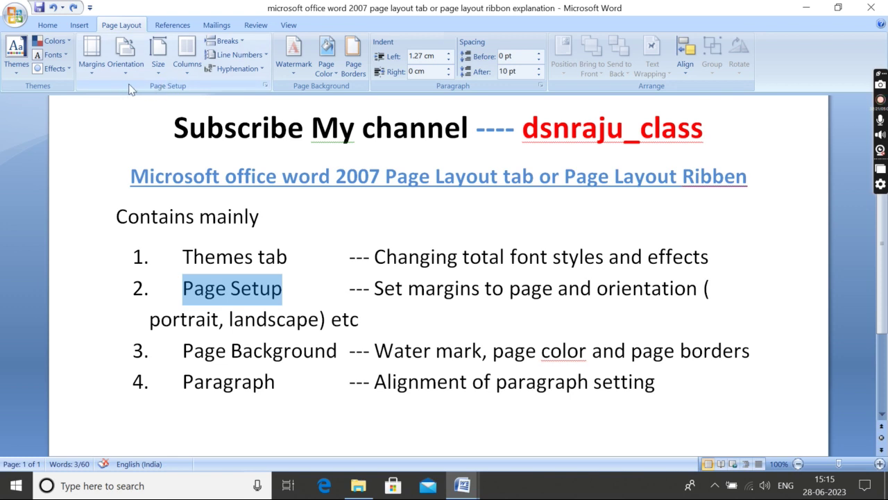
left_click(102, 61)
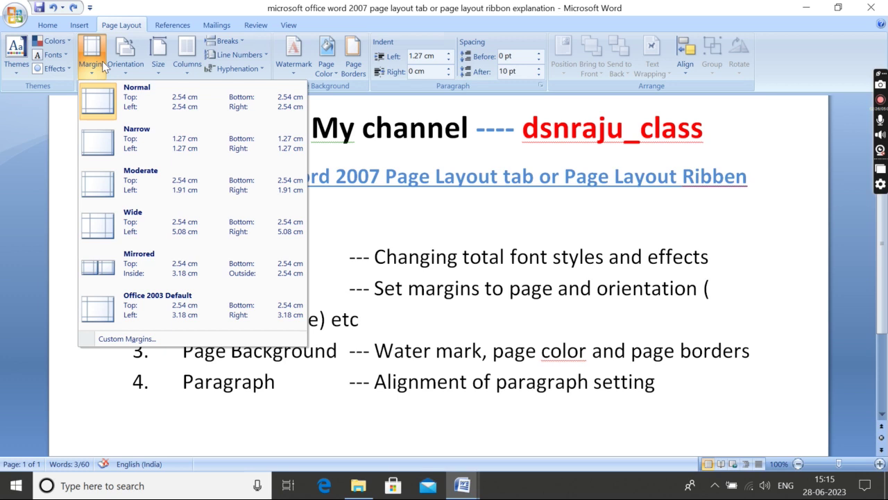
left_click(125, 65)
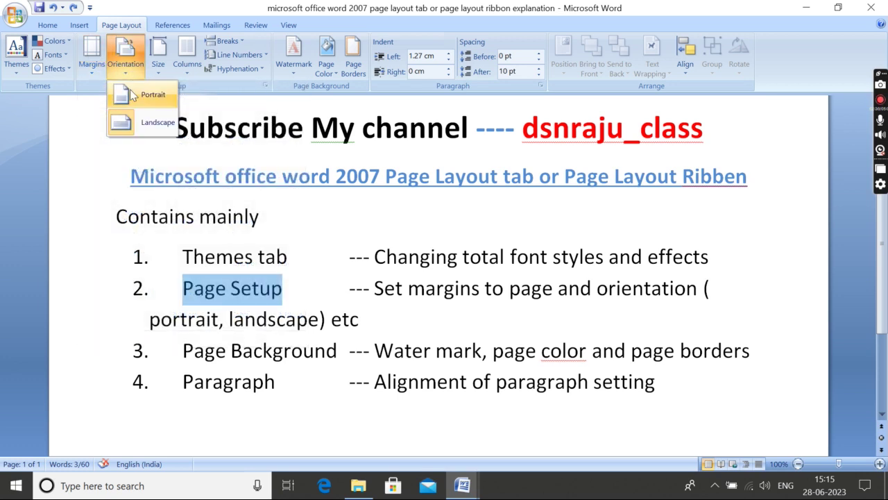
left_click(129, 89)
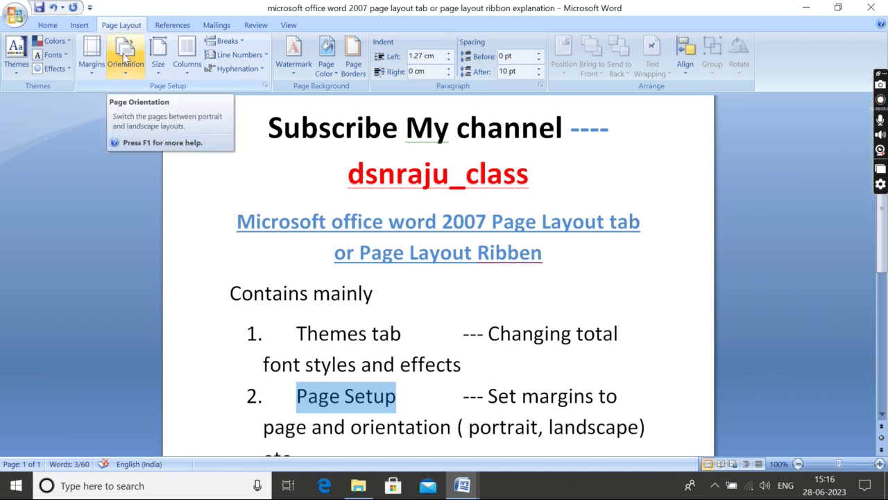
left_click(132, 53)
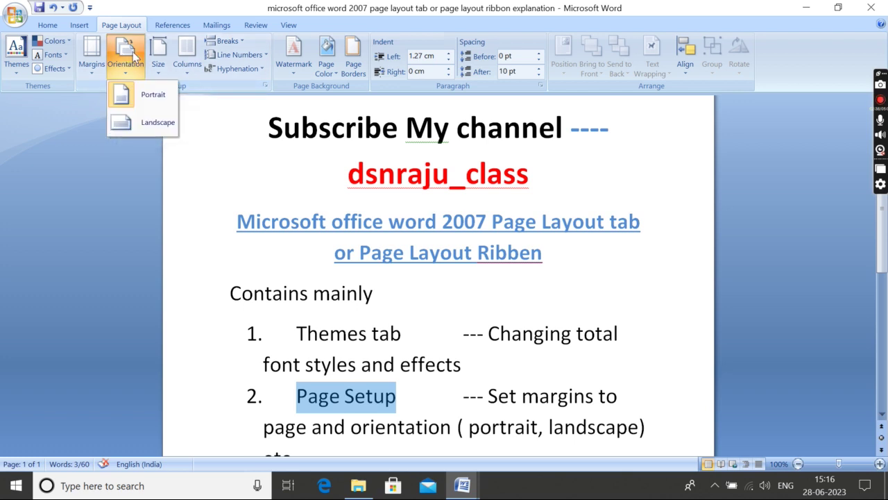
left_click(132, 122)
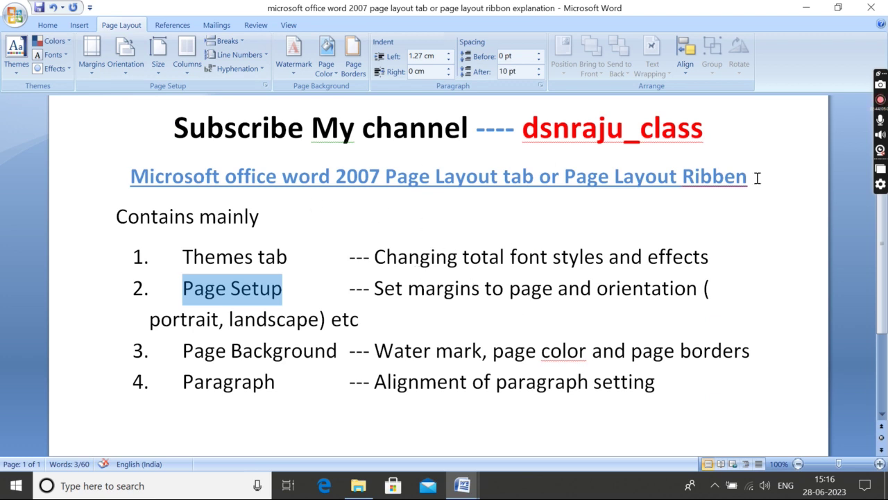
scroll(560, 309, "down", 3)
scroll(560, 309, "up", 5)
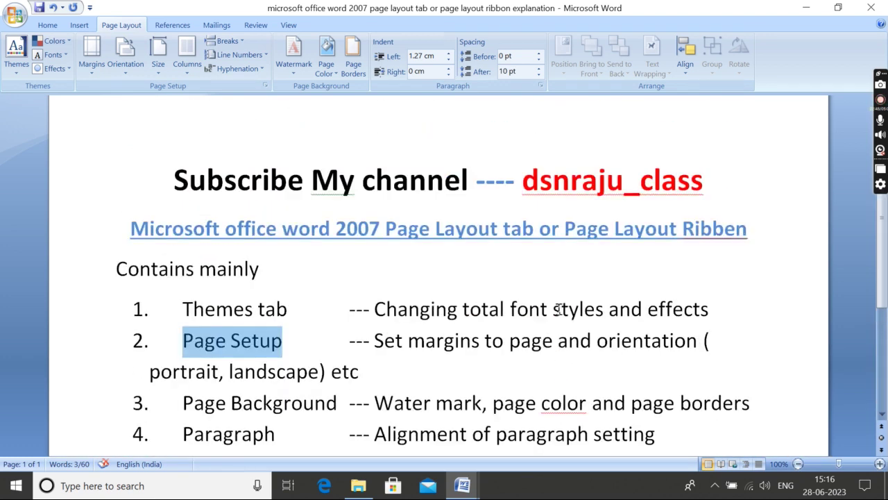
Step: Compare portrait and landscape once more, ending in landscape orientation
left_click(129, 56)
left_click(138, 95)
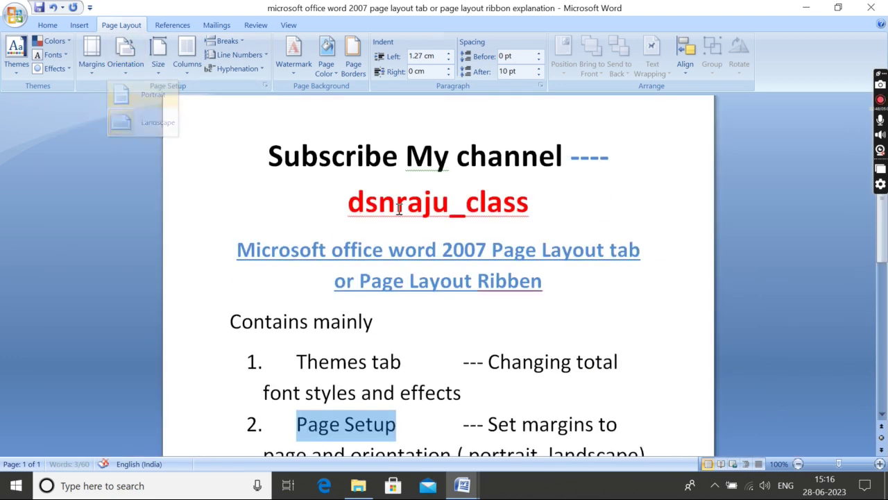
scroll(569, 270, "down", 3)
scroll(570, 269, "down", 3)
scroll(569, 269, "down", 1)
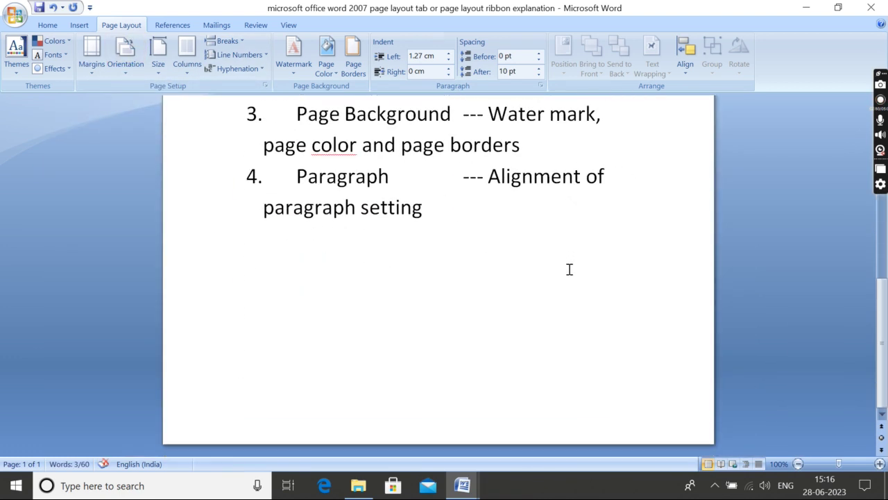
scroll(570, 270, "up", 5)
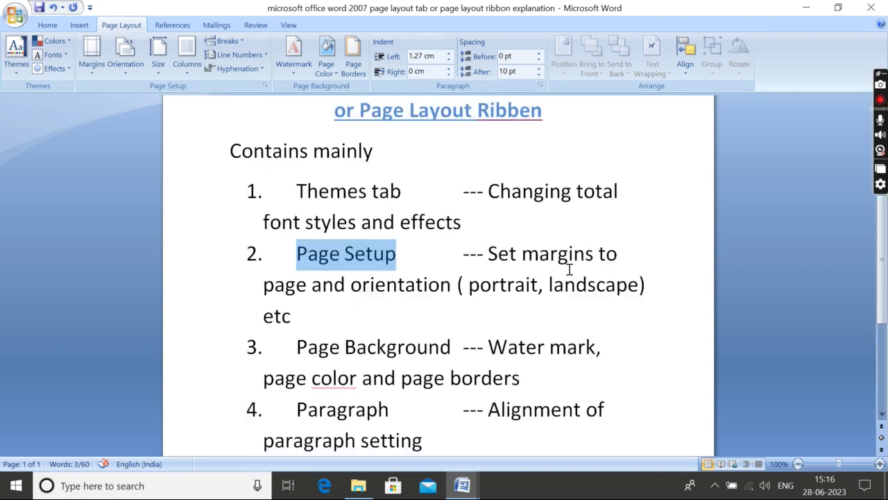
scroll(569, 269, "up", 4)
left_click(133, 64)
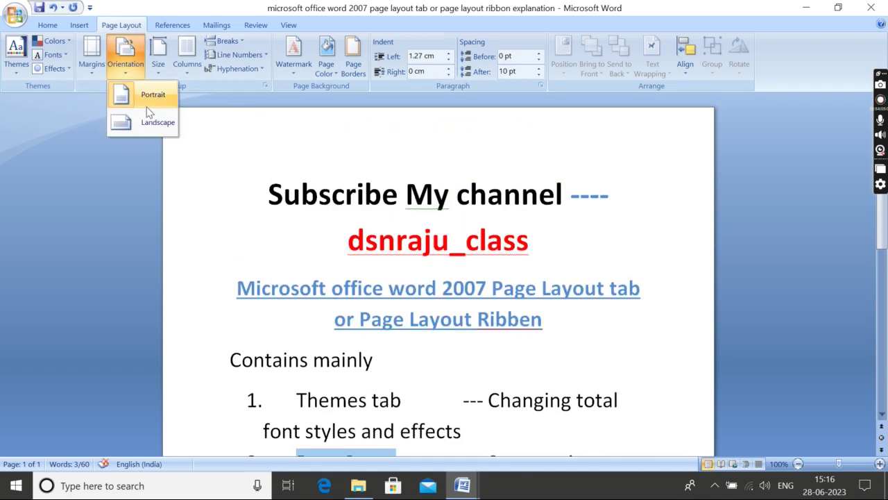
left_click(139, 123)
Step: Apply the Narrow margins preset of 1.27 cm on every side
left_click(98, 77)
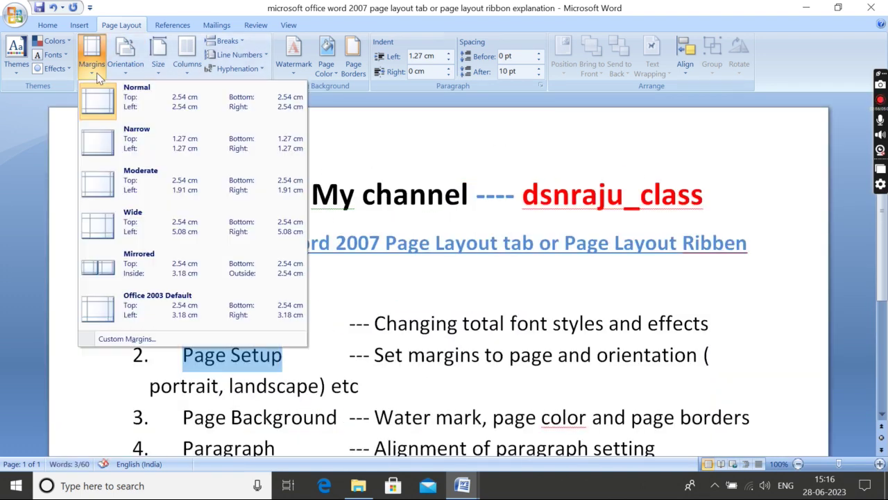
left_click(110, 145)
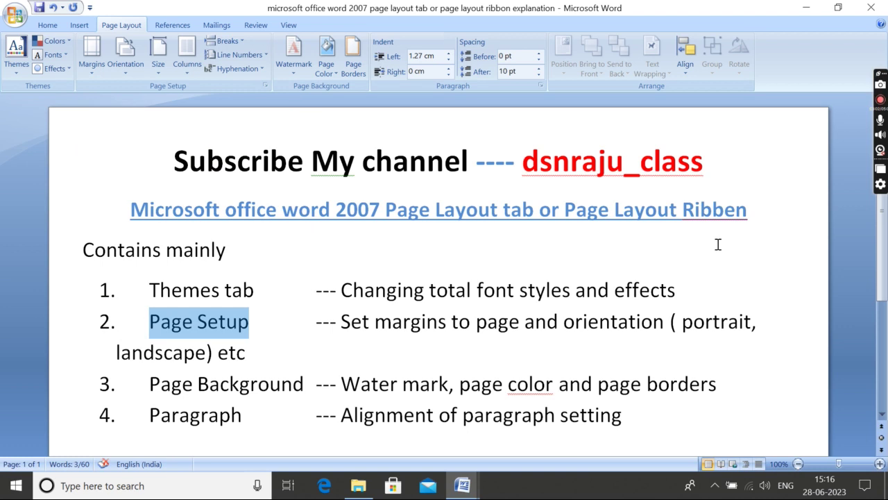
scroll(598, 309, "down", 4)
scroll(597, 310, "down", 1)
scroll(596, 307, "up", 4)
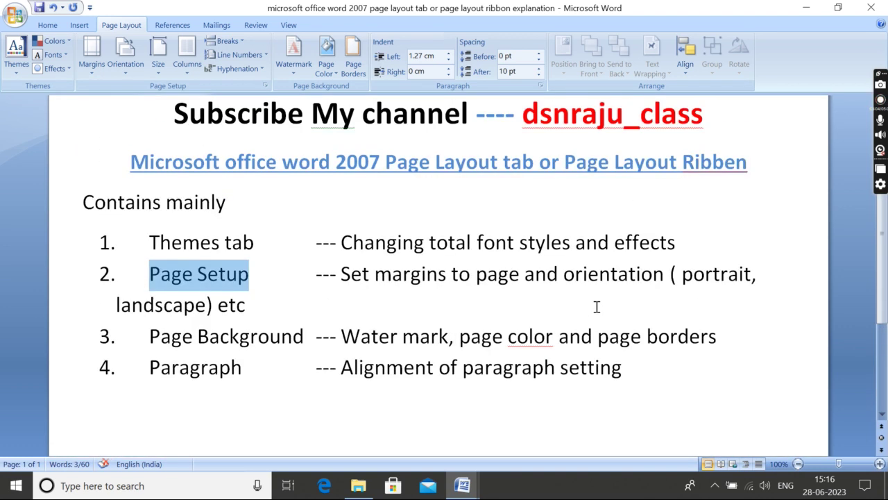
scroll(593, 304, "up", 1)
left_click(91, 55)
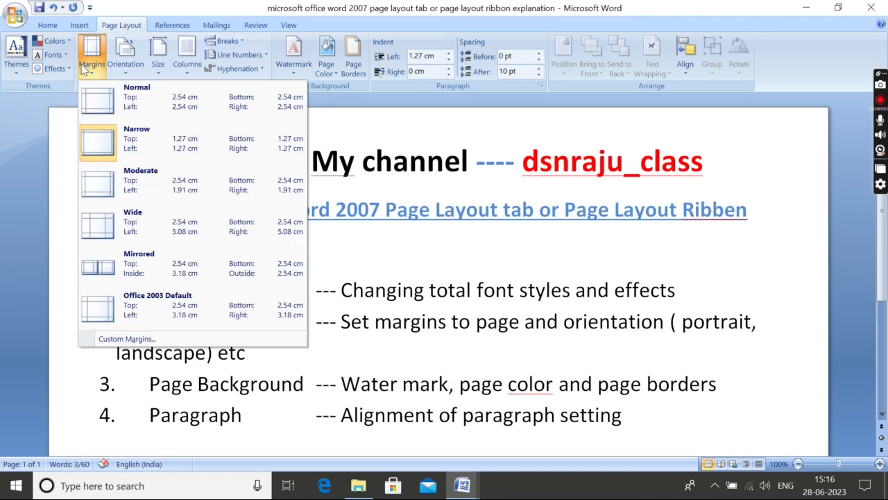
left_click(134, 340)
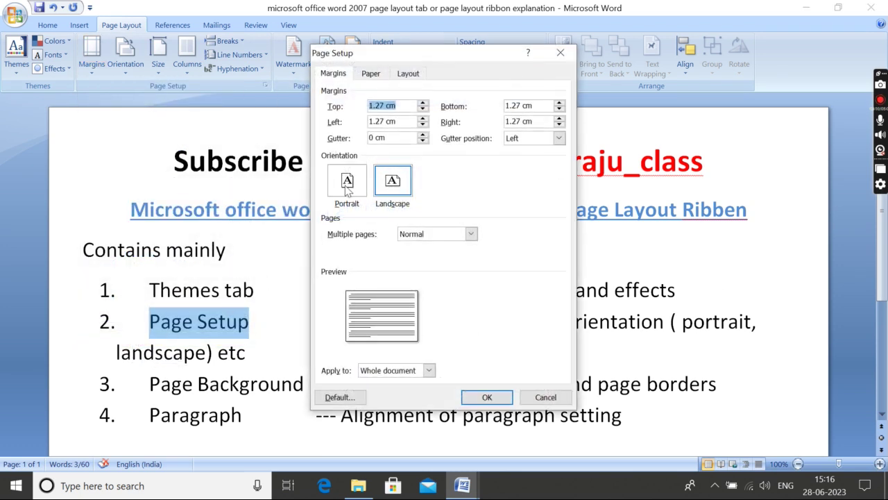
left_click(395, 123)
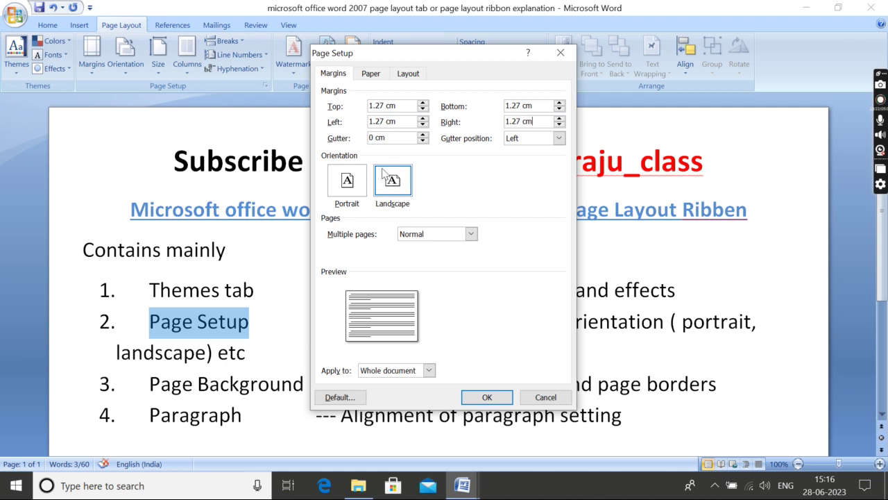
left_click(486, 397)
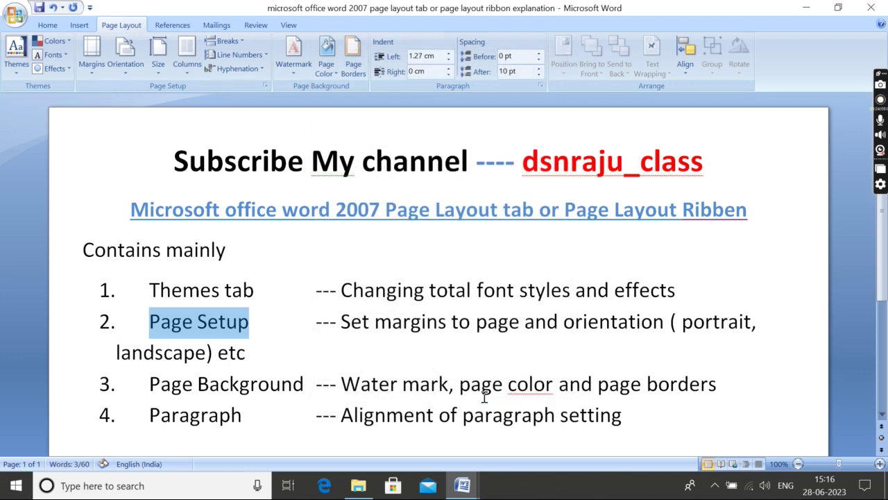
Step: Set the paper size to Letter and confirm it is current
left_click(160, 72)
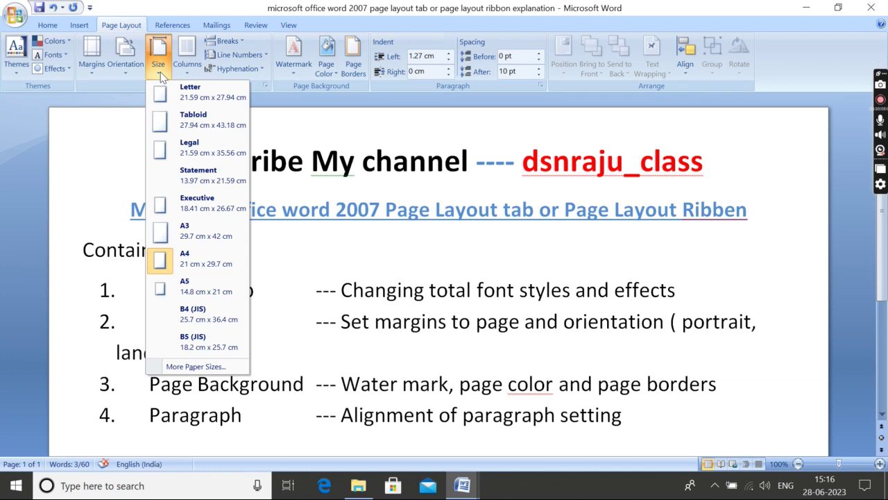
left_click(178, 258)
left_click(159, 70)
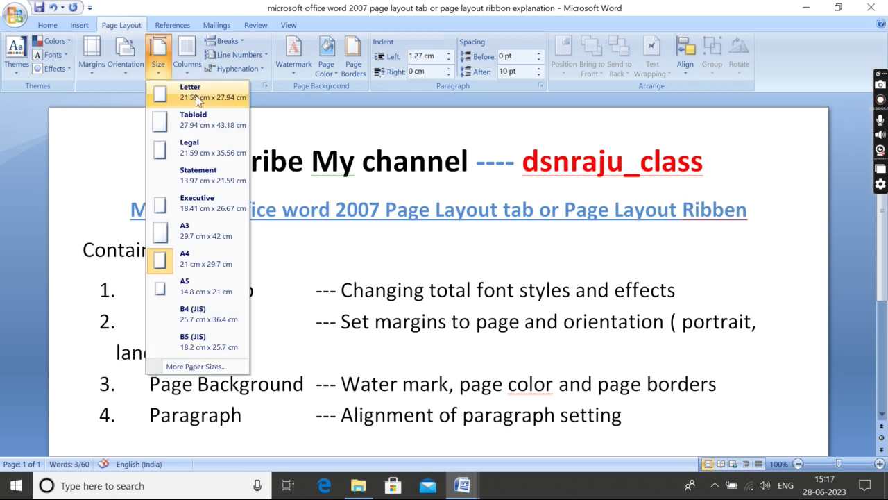
left_click(198, 101)
left_click(164, 75)
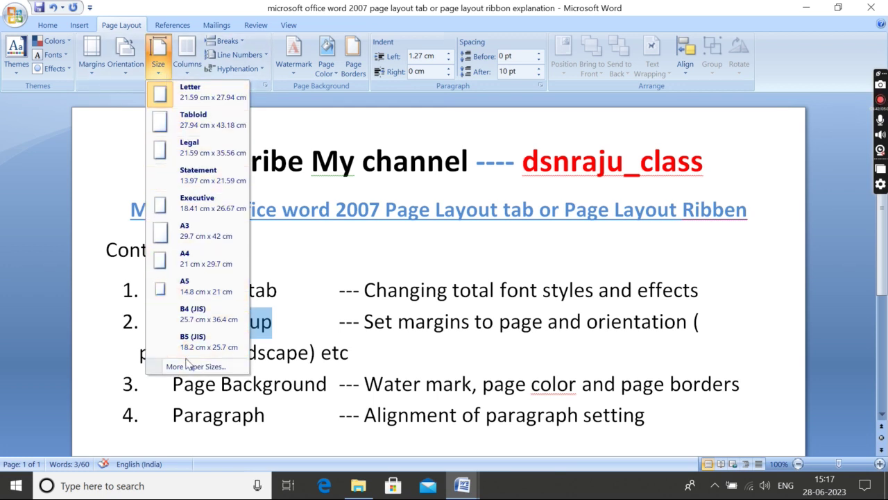
left_click(319, 240)
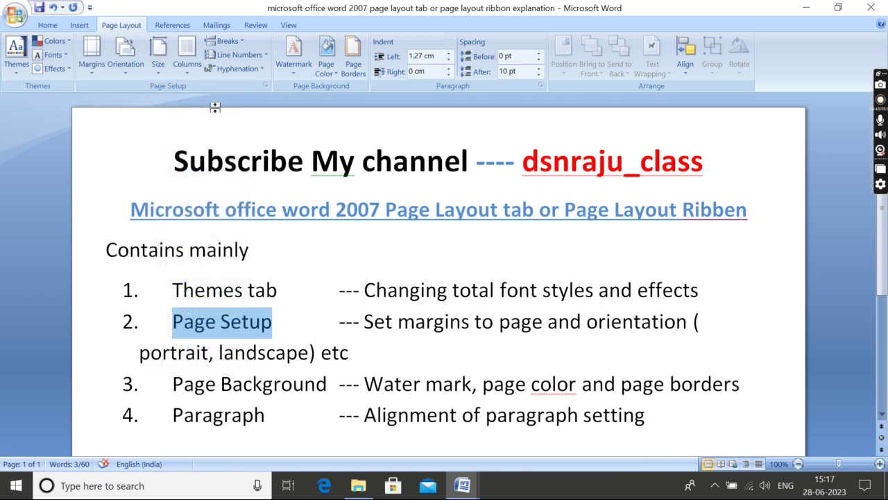
Step: Review the Columns and Line Numbers choices and delete the accidental empty list item
left_click(195, 75)
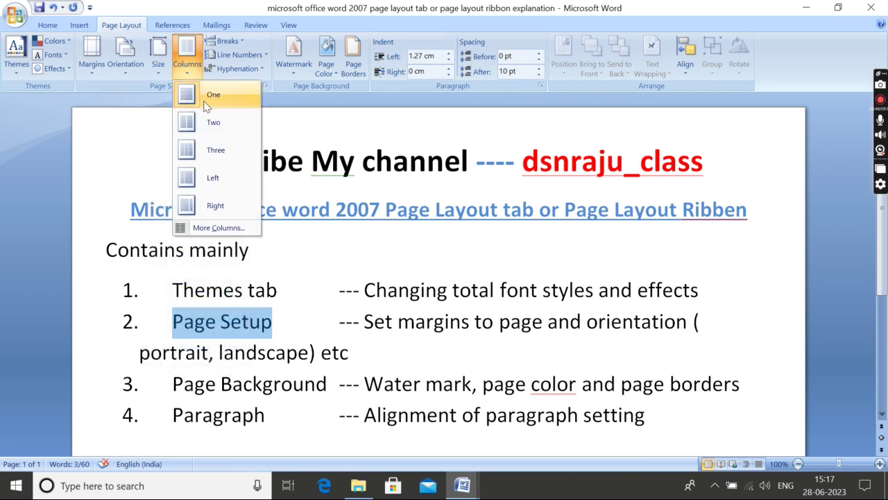
left_click(206, 132)
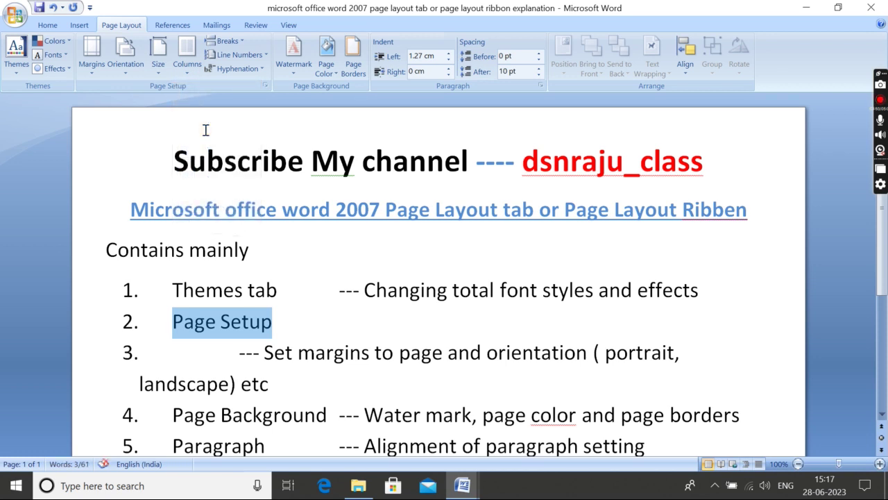
key("Delete")
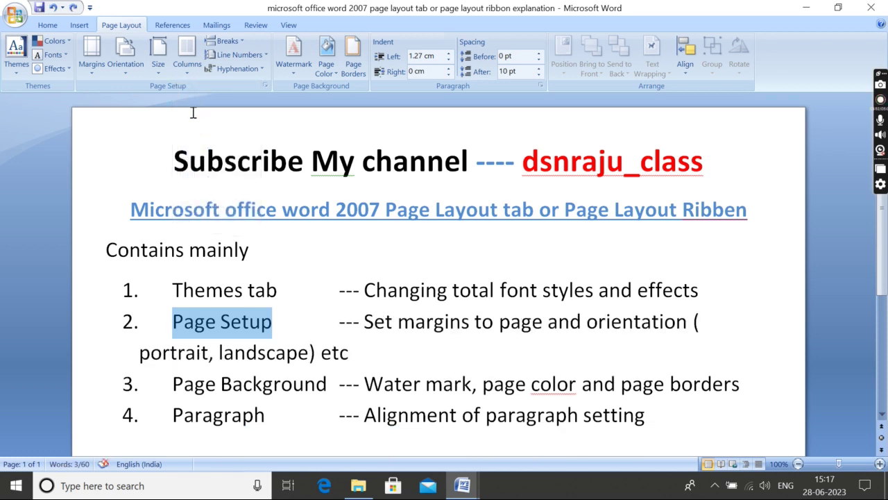
left_click(258, 56)
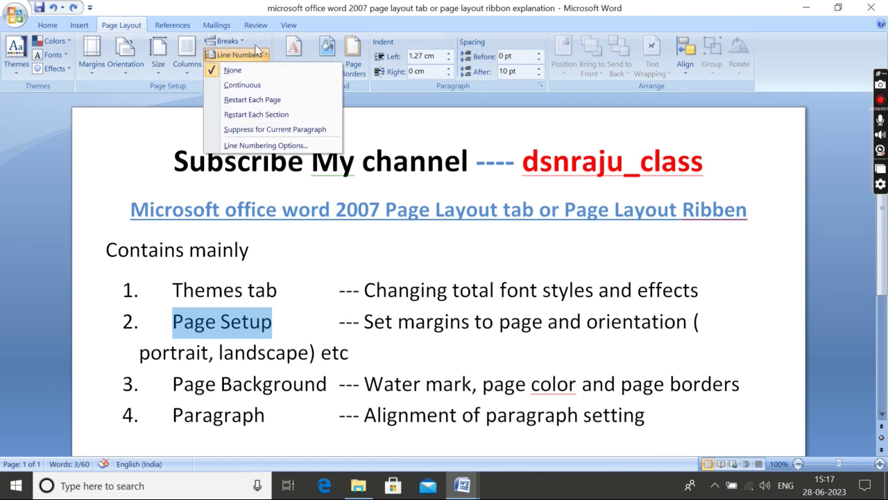
left_click(257, 54)
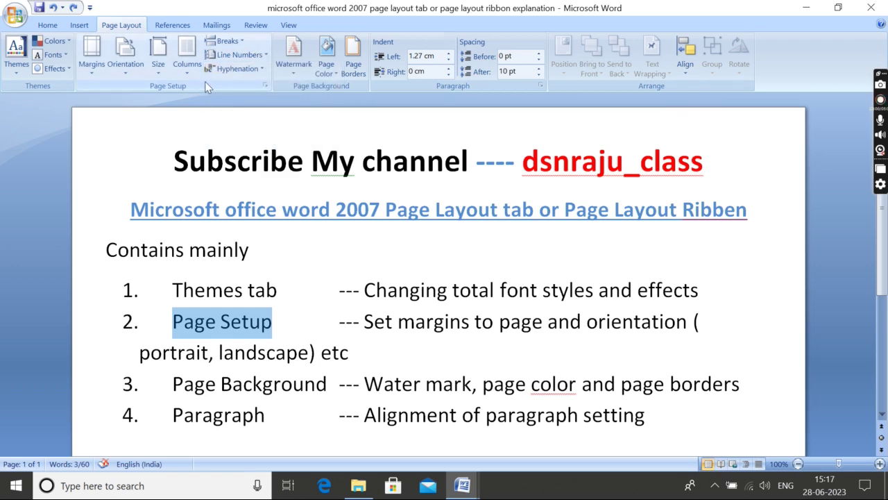
scroll(281, 250, "down", 3)
Step: Add the CONFIDENTIAL 1 watermark, then remove it again
left_click(299, 252)
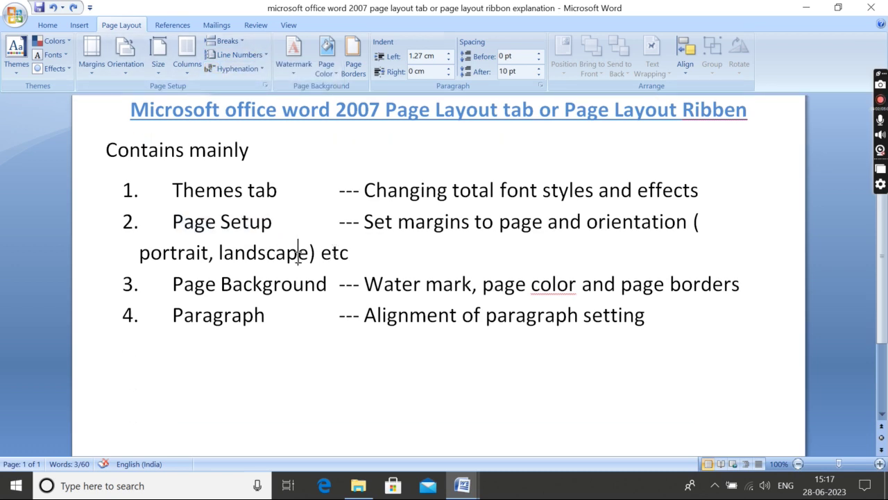
left_click_drag(176, 284, 709, 295)
left_click(365, 284)
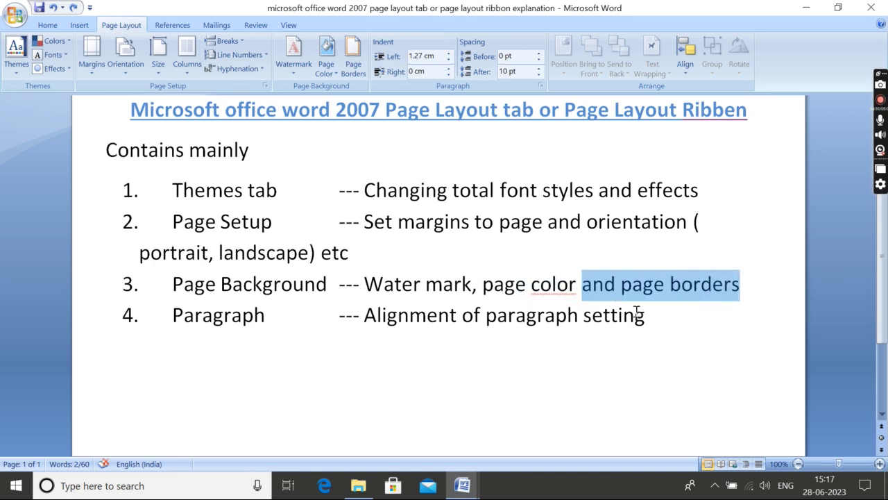
left_click(297, 76)
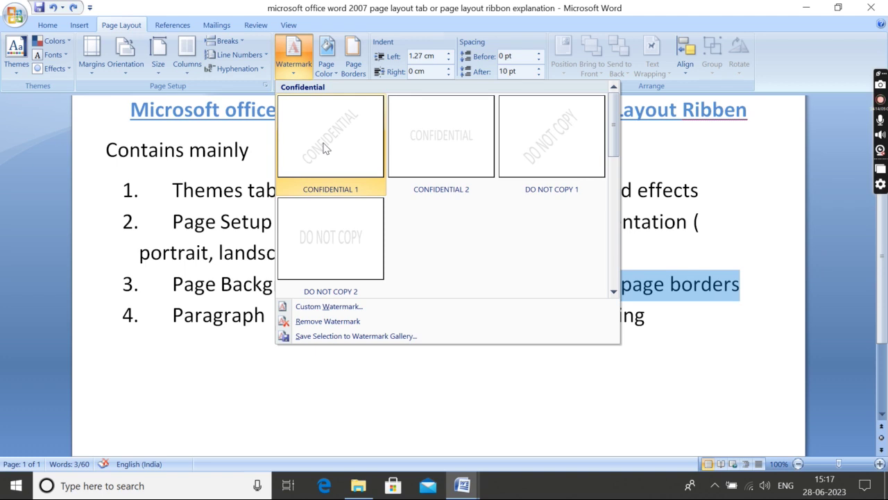
left_click(325, 148)
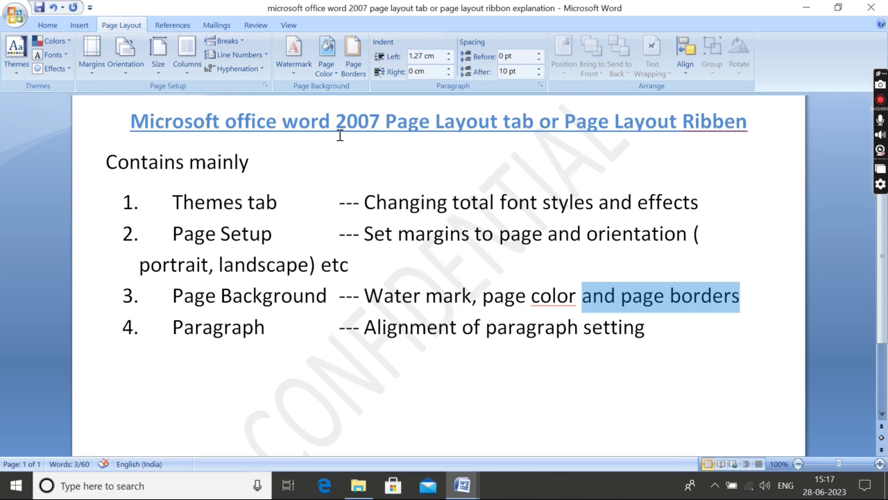
left_click(294, 71)
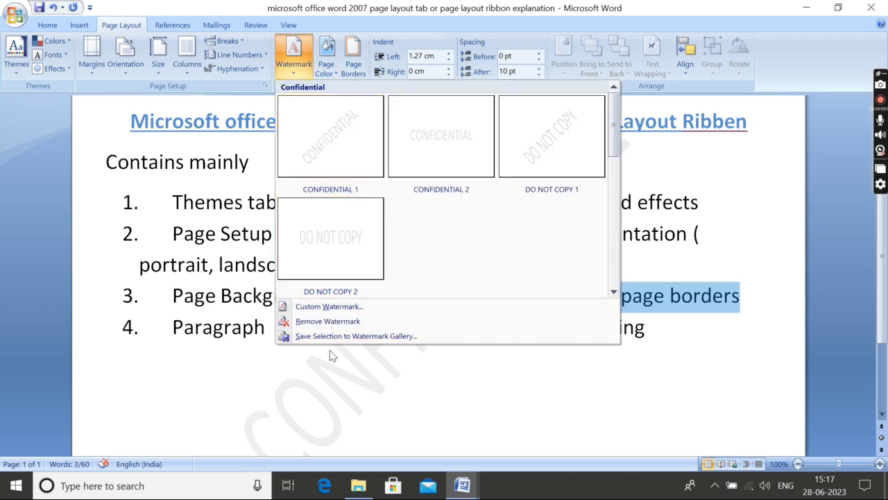
left_click(327, 322)
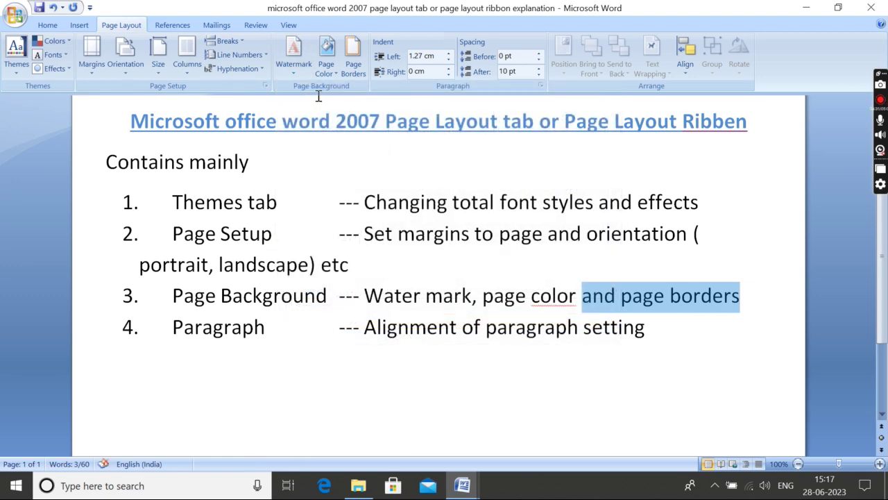
Step: Set the page colour to yellow
left_click(329, 72)
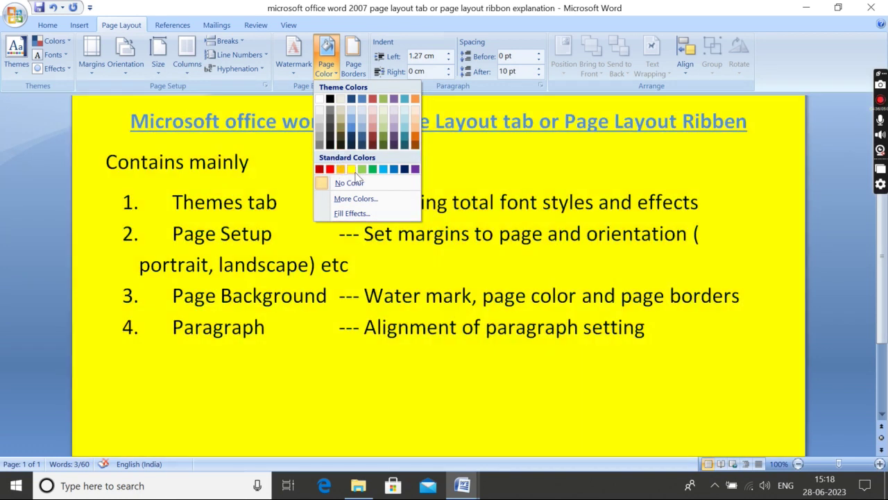
left_click(352, 169)
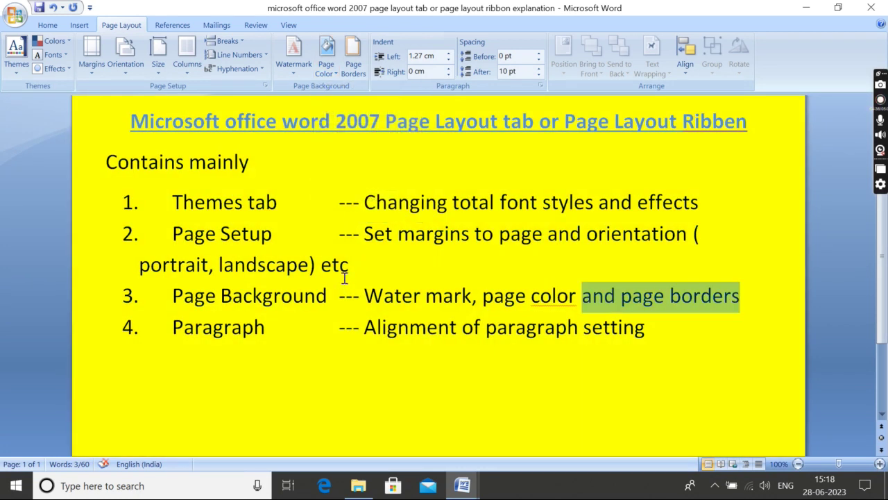
scroll(344, 278, "up", 2)
left_click(452, 269)
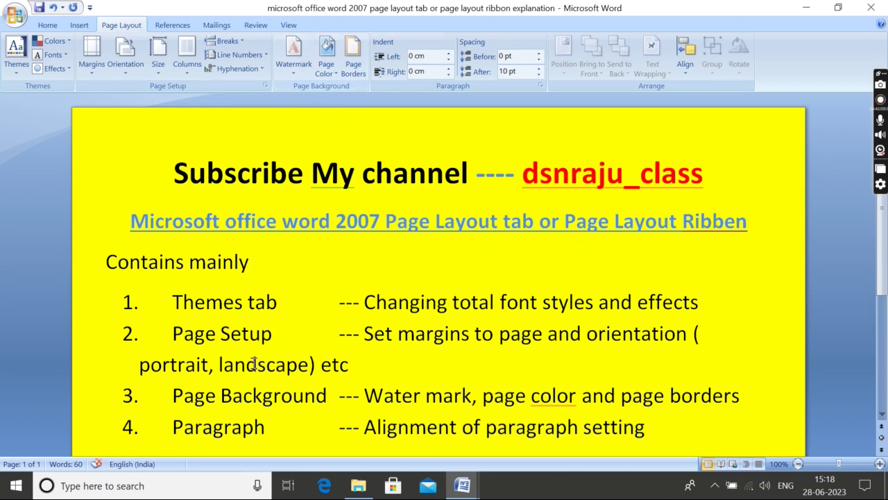
left_click_drag(174, 396, 293, 395)
scroll(305, 378, "down", 2)
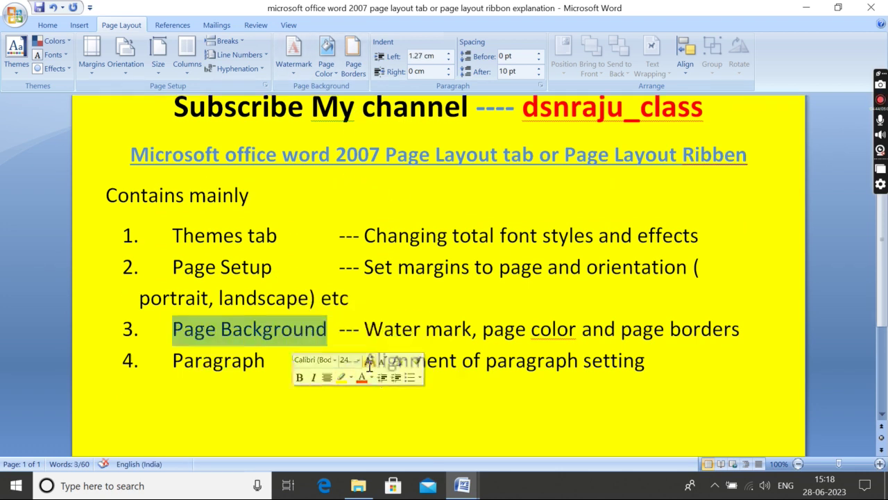
left_click_drag(174, 361, 281, 363)
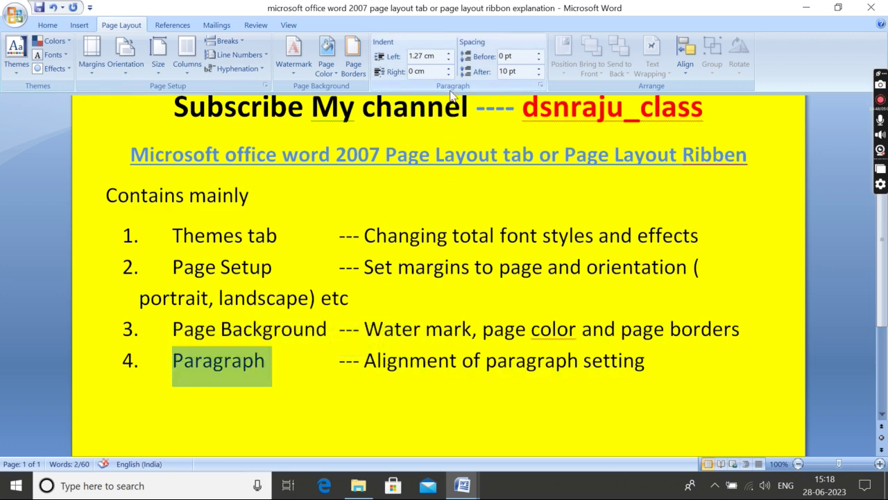
double_click(422, 55)
left_click(506, 56)
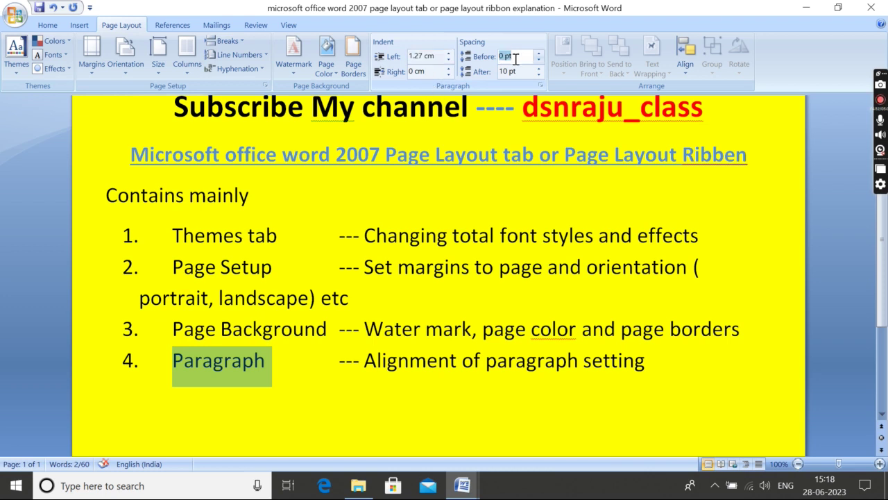
left_click(518, 72)
left_click(425, 72)
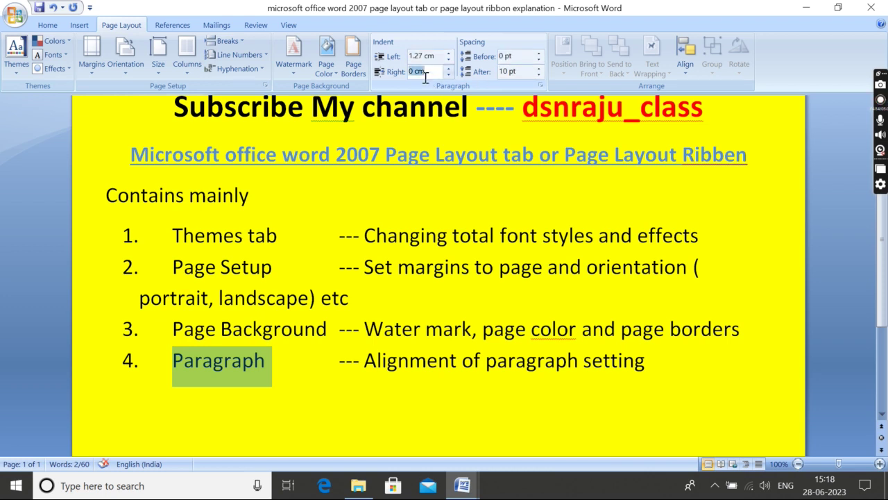